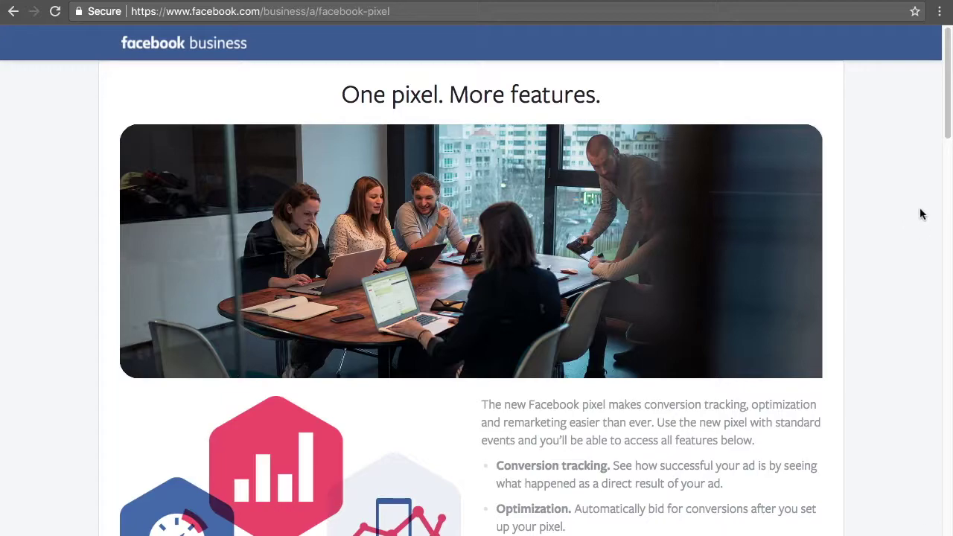
scroll(920, 214, "down", 1)
scroll(921, 215, "down", 3)
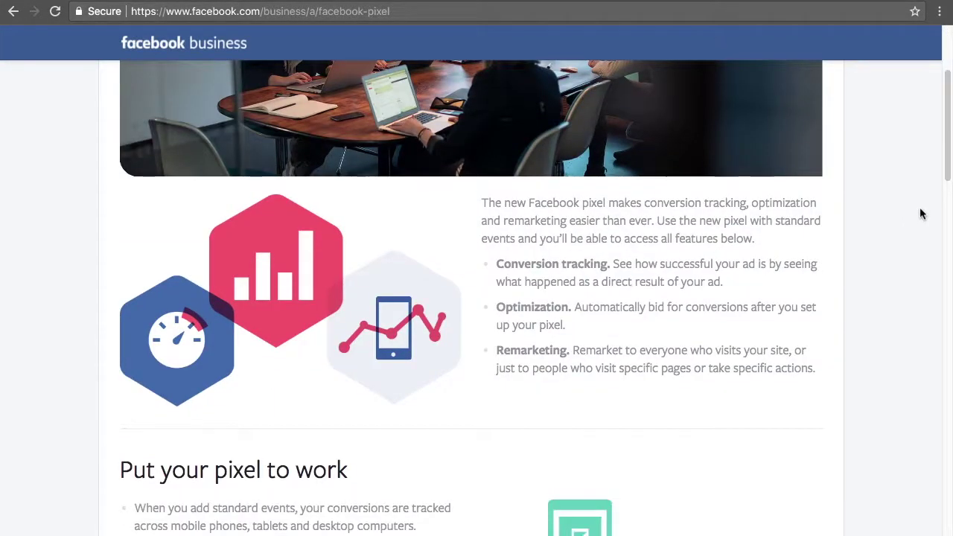
scroll(921, 215, "up", 1)
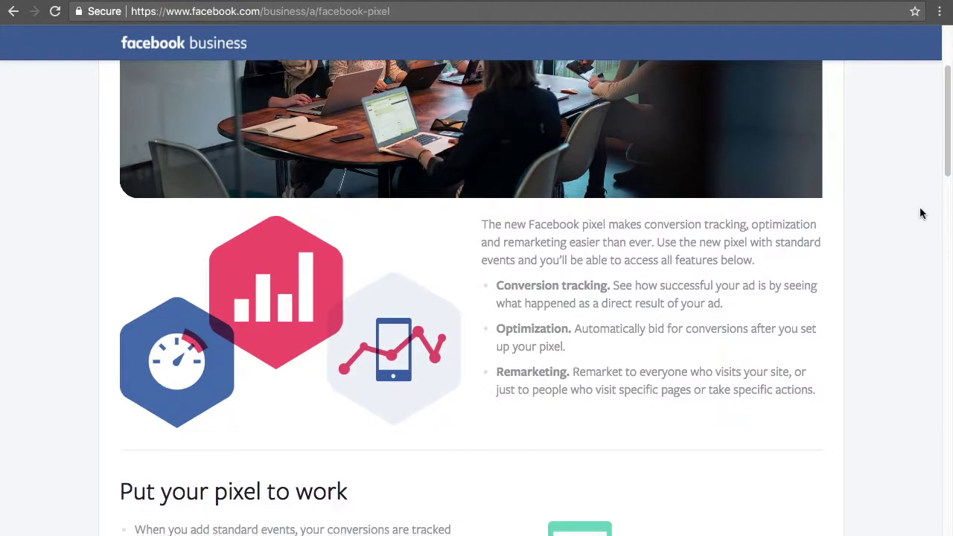
scroll(920, 214, "down", 1)
scroll(920, 215, "down", 1)
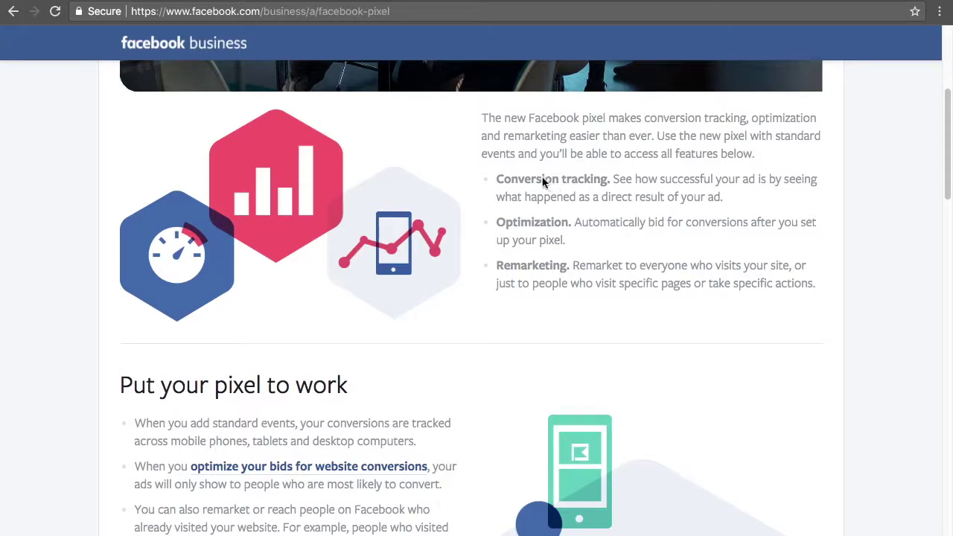
left_click_drag(498, 180, 612, 182)
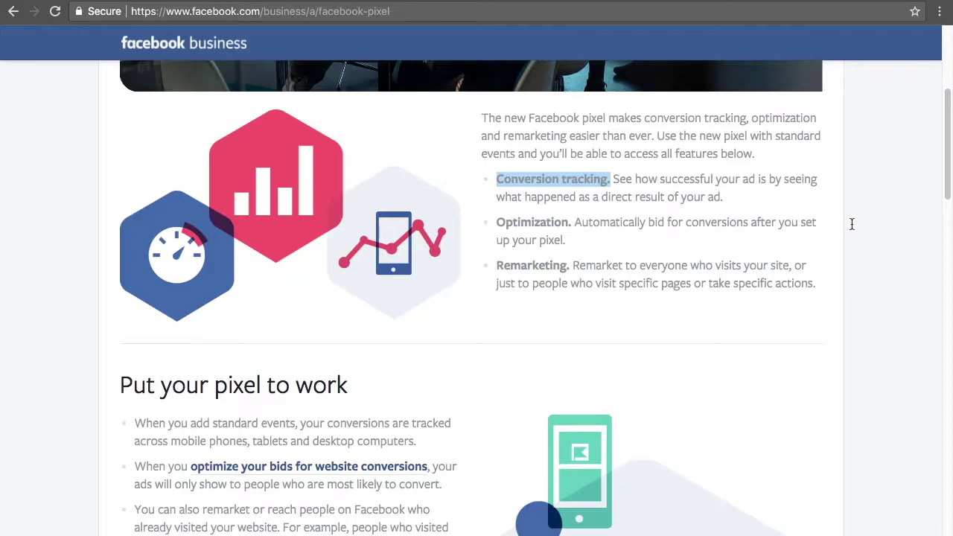
left_click(805, 253)
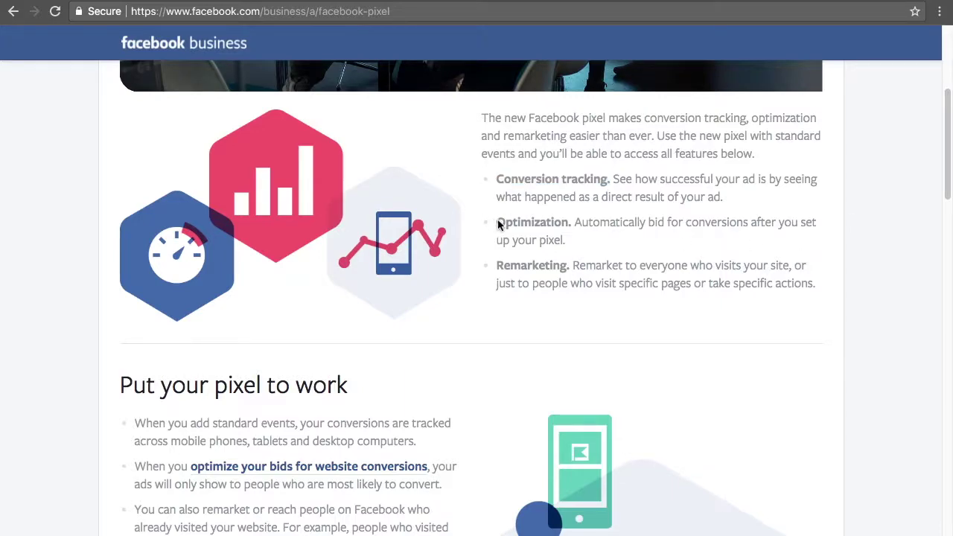
left_click_drag(498, 222, 568, 224)
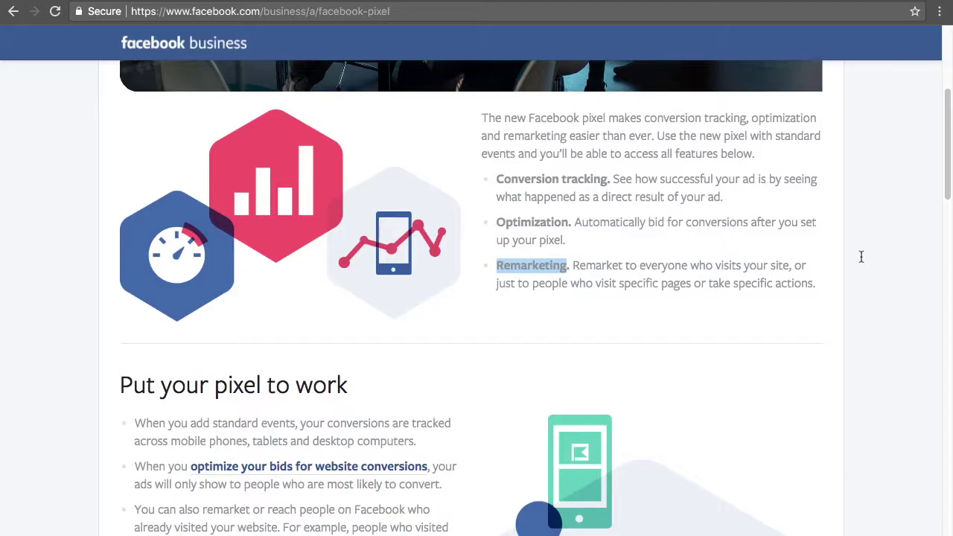
left_click(860, 257)
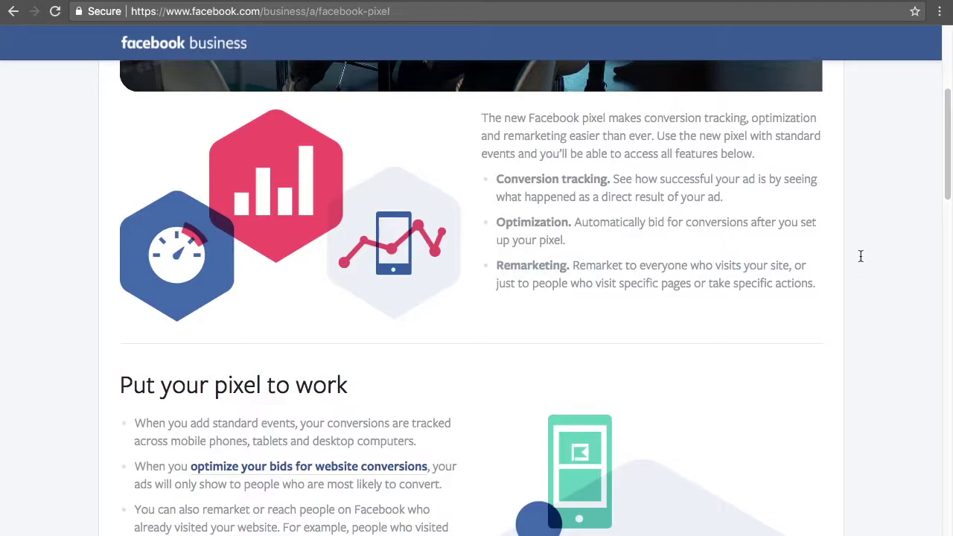
scroll(861, 259, "down", 1)
scroll(861, 260, "down", 5)
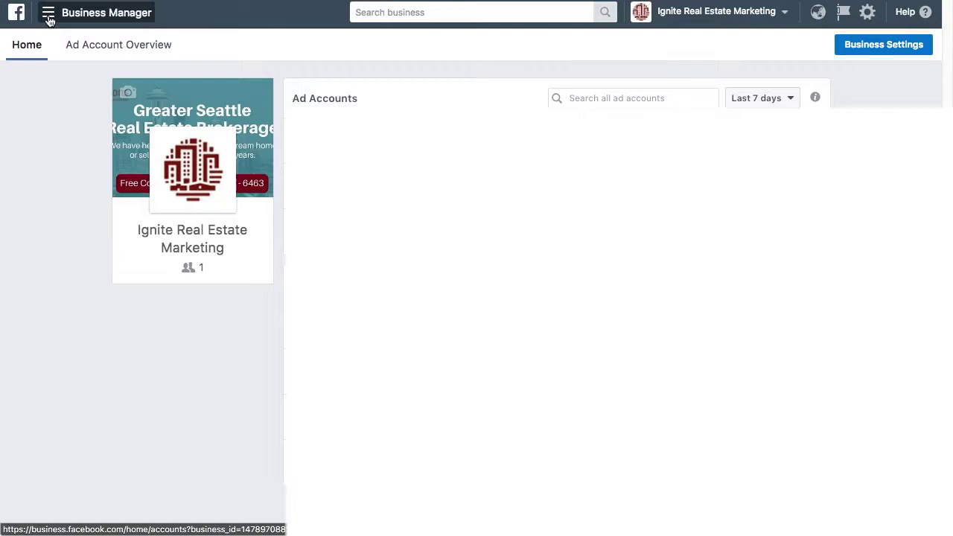
Step: Go to the business's Pixels page under Assets in the All Tools menu
left_click(49, 20)
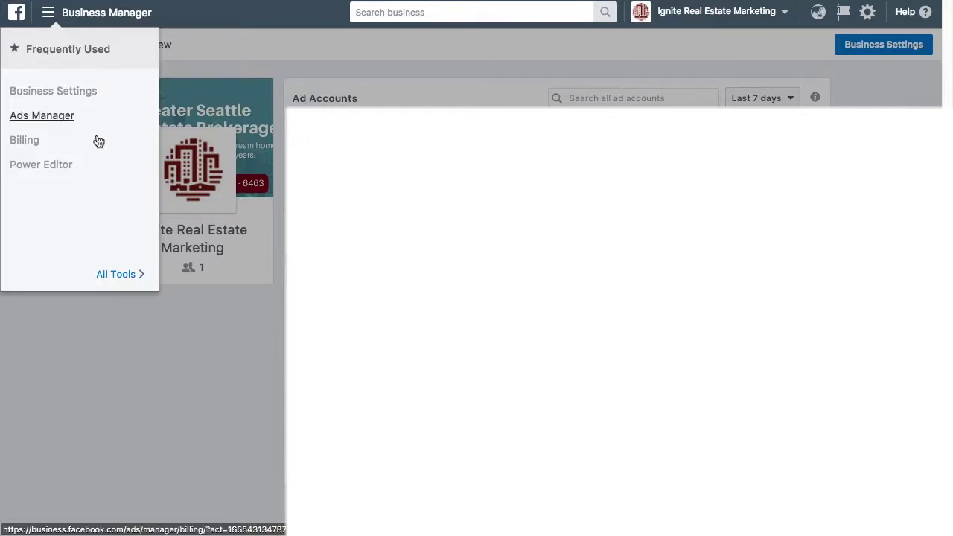
left_click(119, 274)
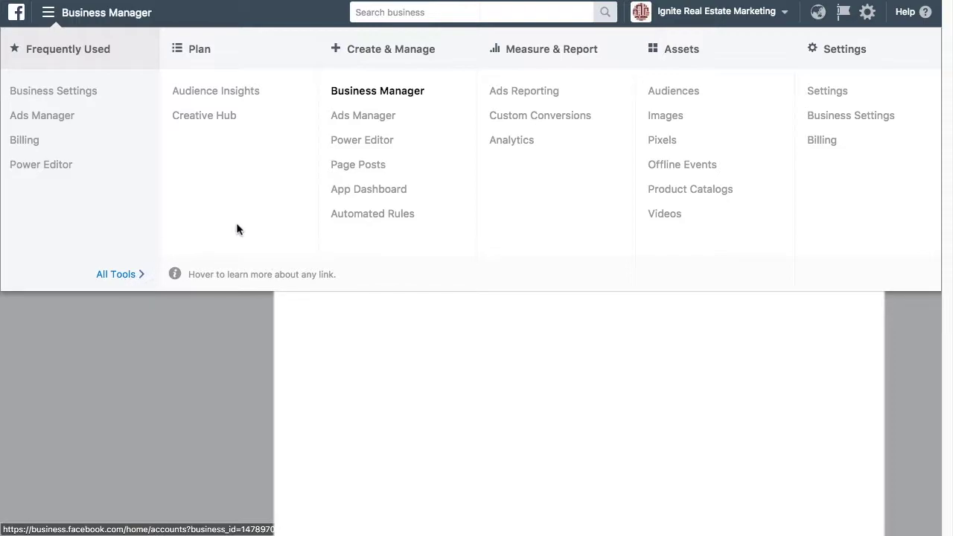
mouse_move(407, 228)
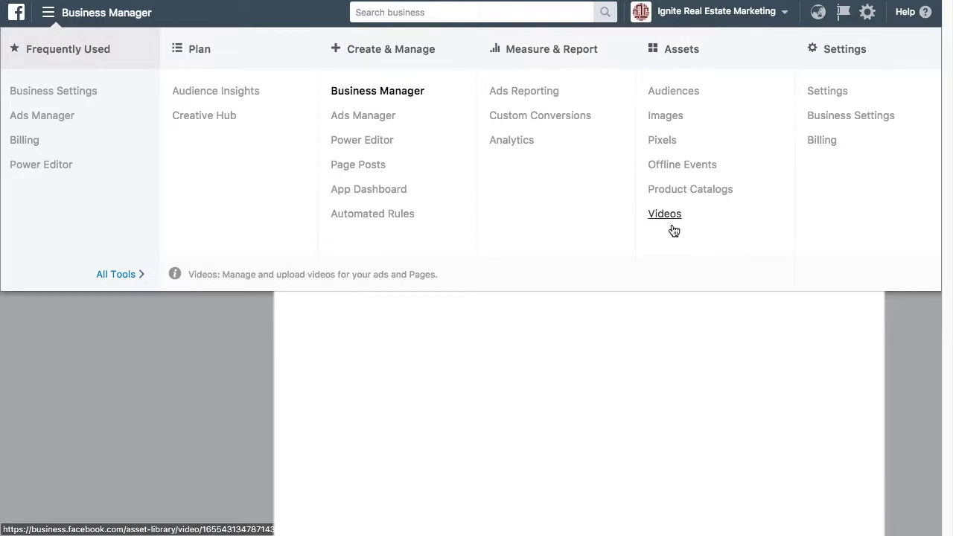
mouse_move(727, 159)
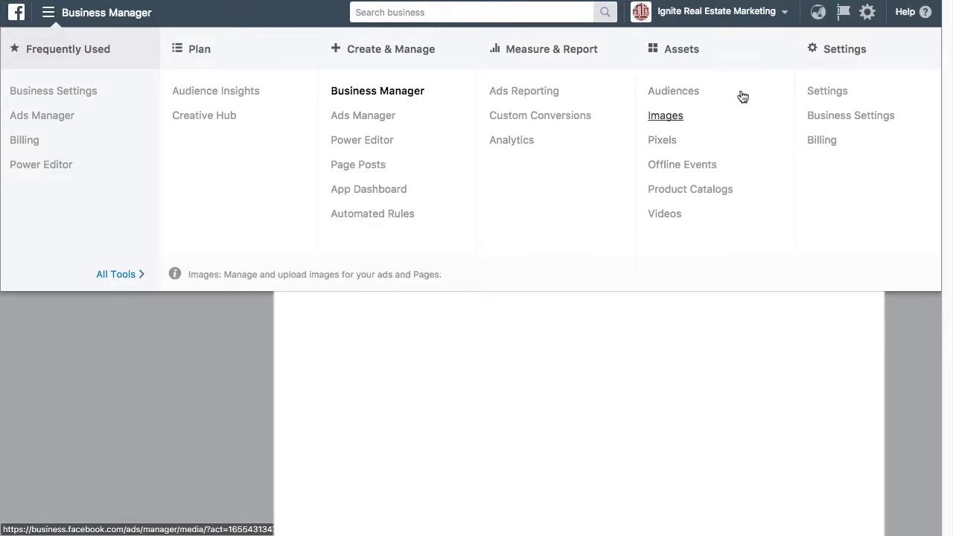
mouse_move(674, 119)
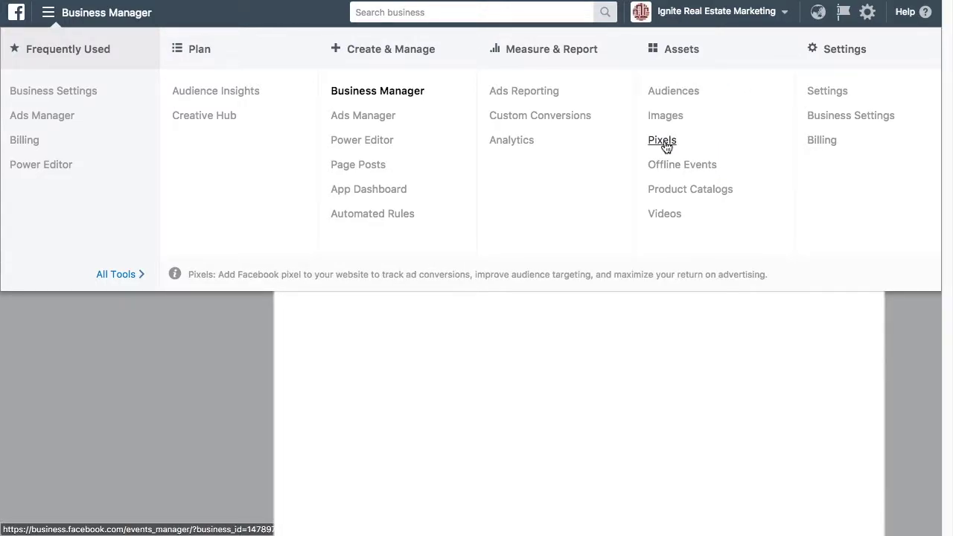
left_click(665, 143)
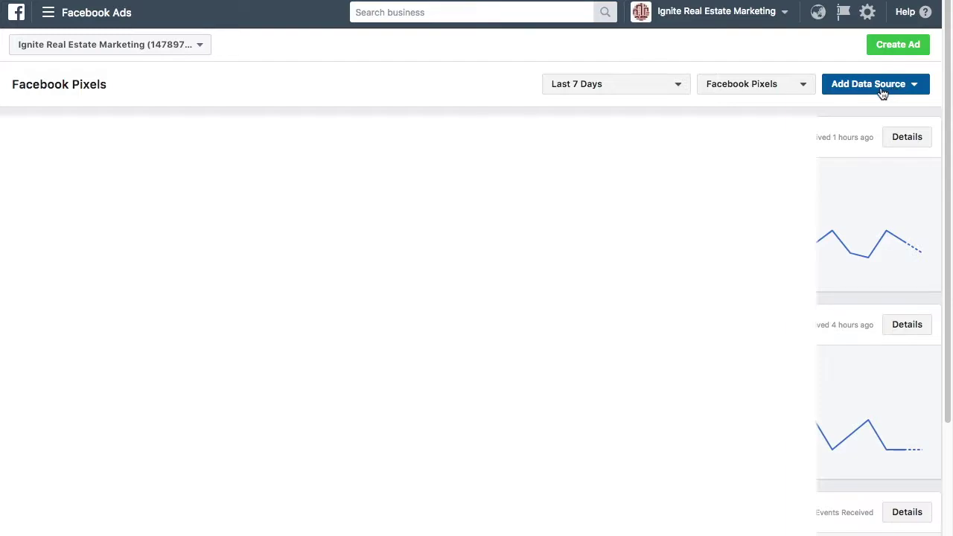
Step: Add a new Facebook Pixel data source to bring up the Create a Facebook Pixel form
left_click(883, 92)
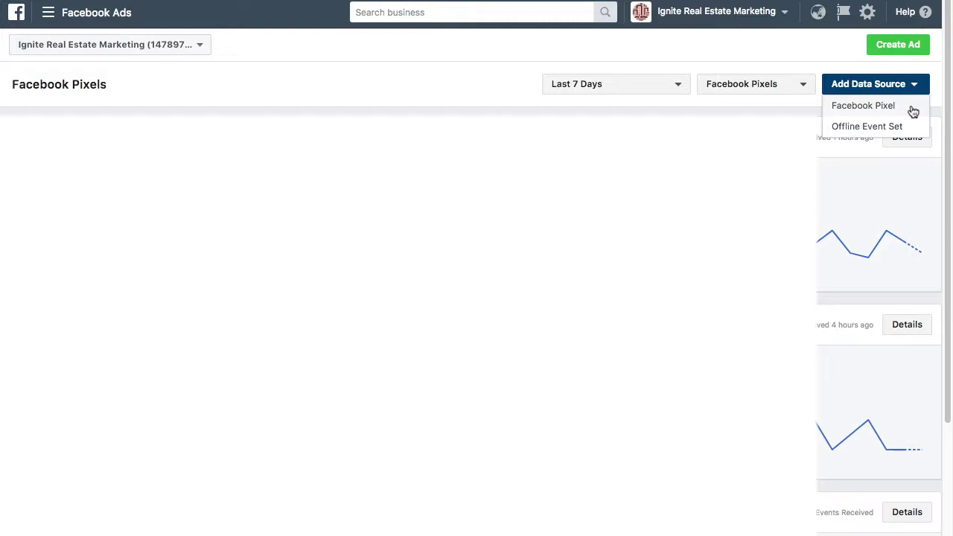
left_click(913, 111)
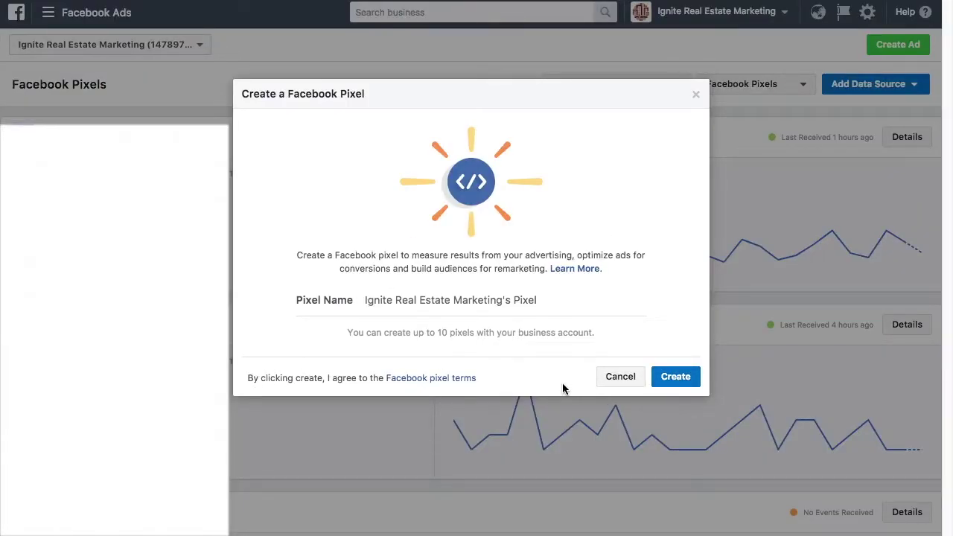
left_click_drag(245, 378, 496, 381)
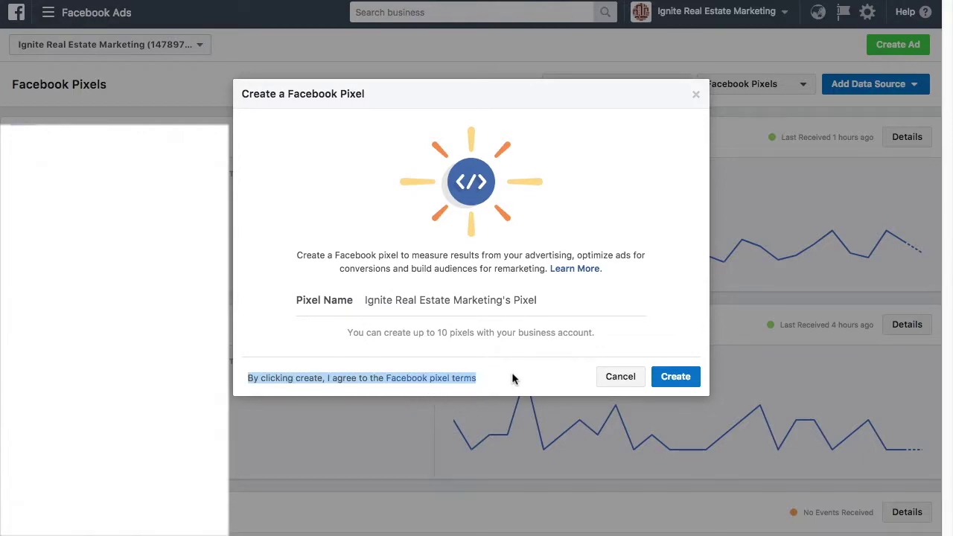
left_click(512, 370)
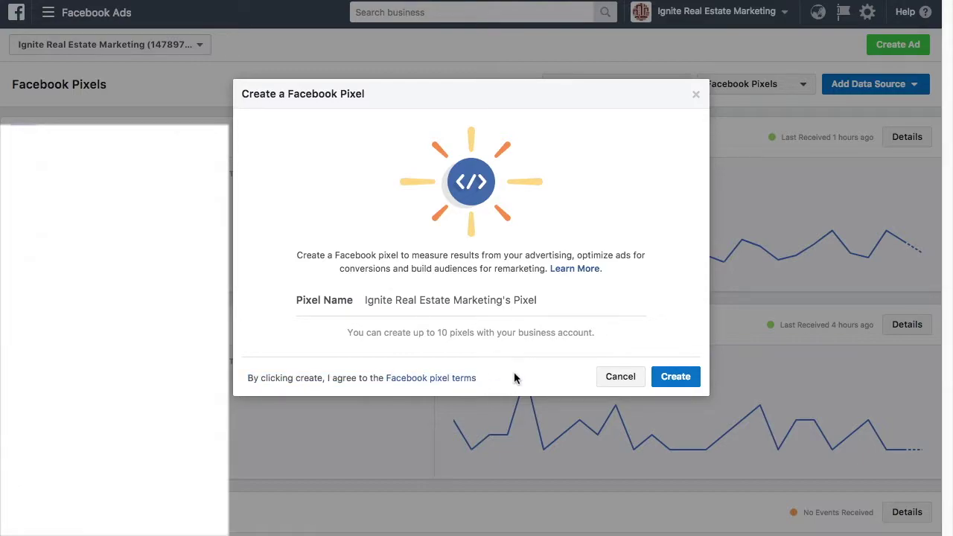
left_click(676, 377)
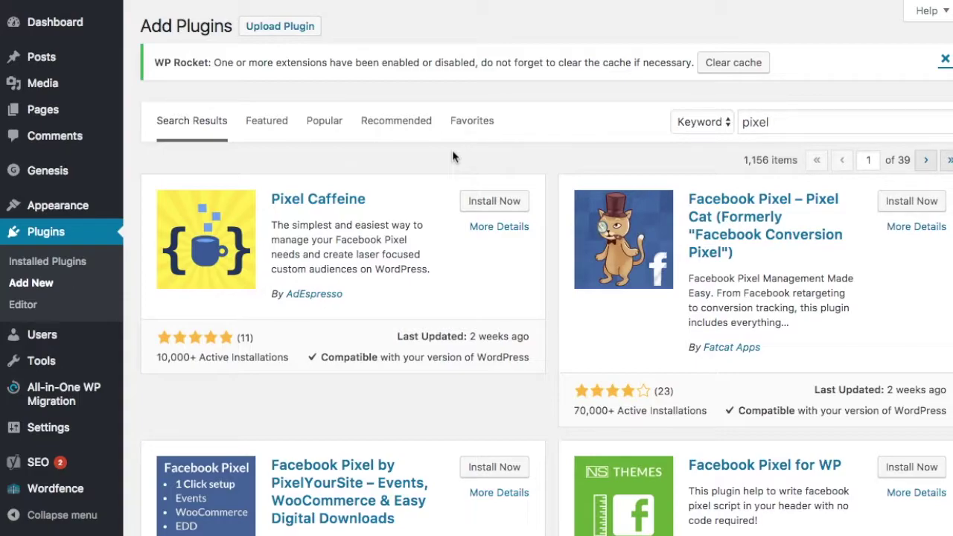
Step: Search plugins for 'pixel', then install and activate Pixel Caffeine
left_click(771, 122)
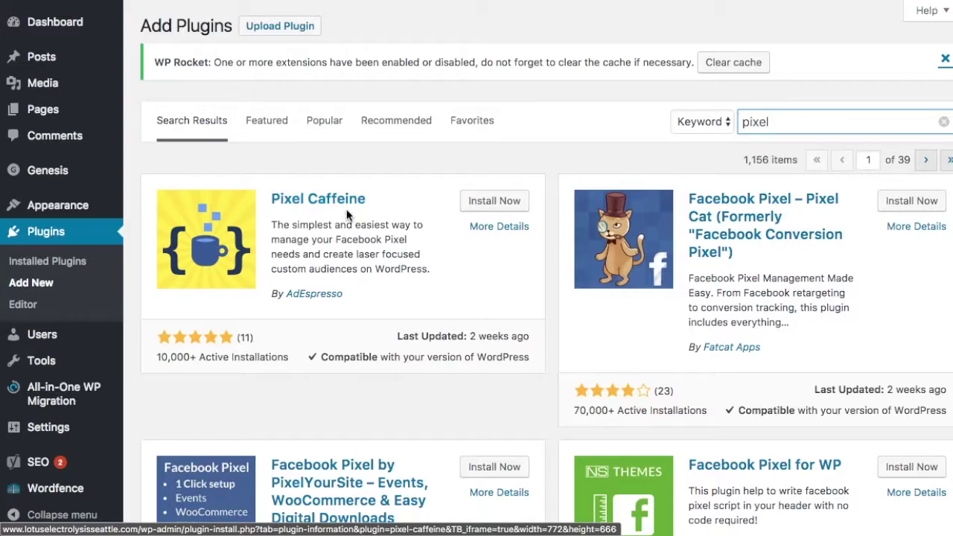
left_click(511, 207)
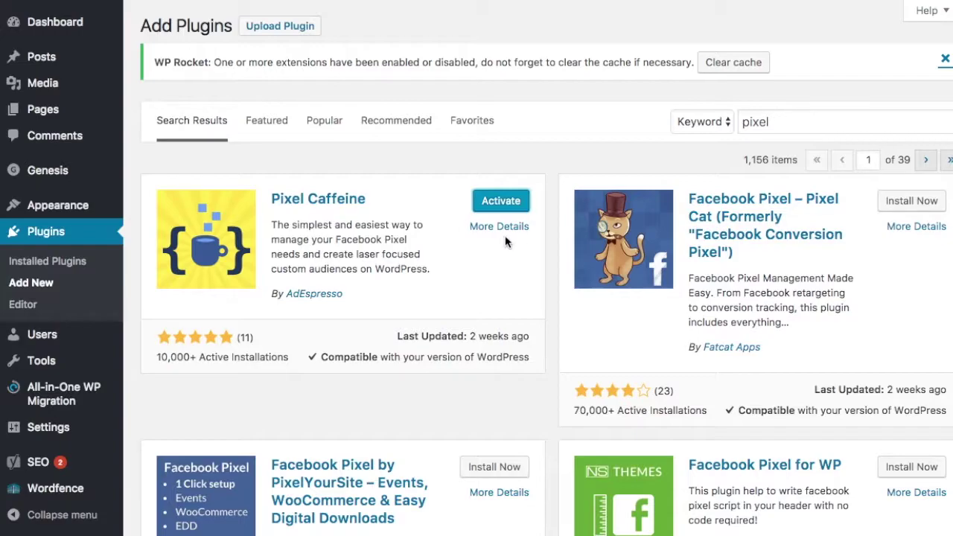
left_click(513, 202)
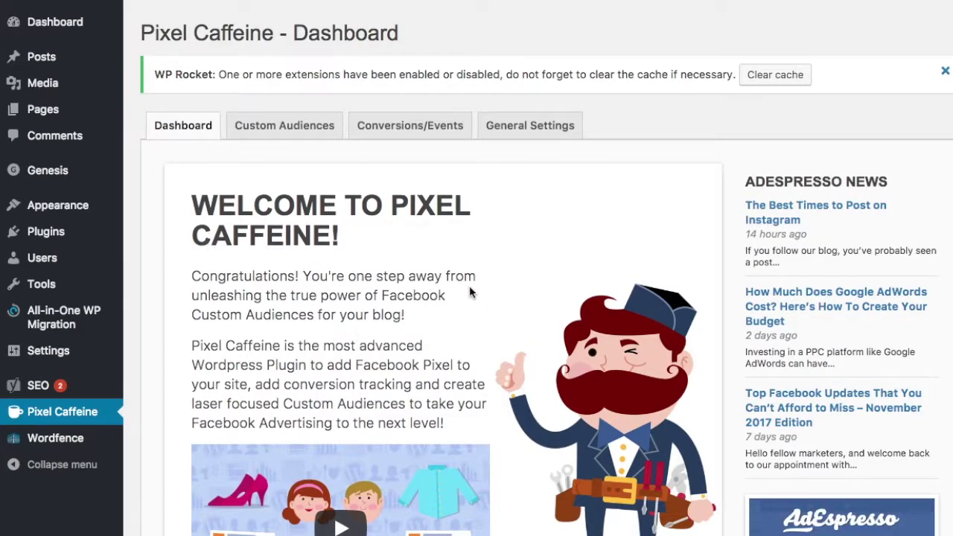
Step: Start the Pixel Caffeine setup with SET UP NOW! on its Dashboard
scroll(481, 339, "down", 3)
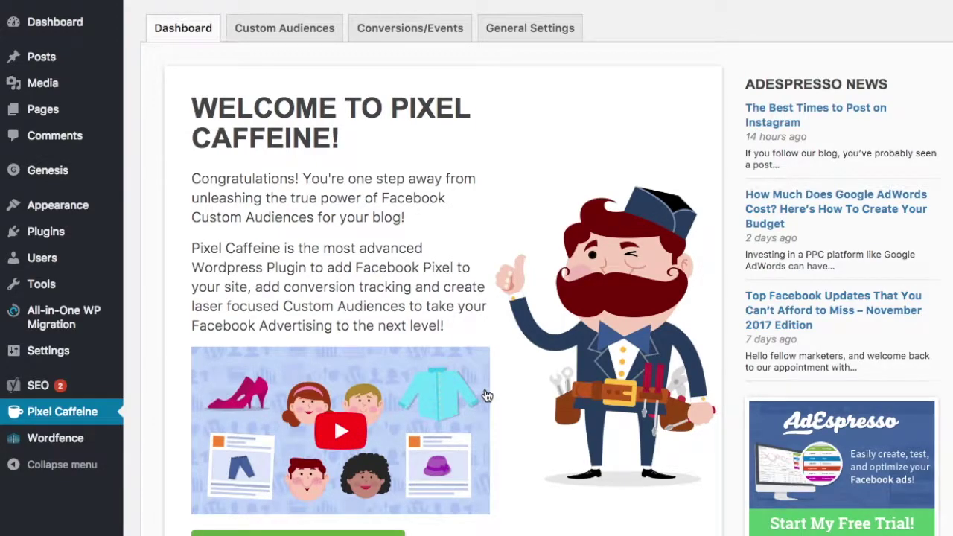
scroll(486, 394, "down", 4)
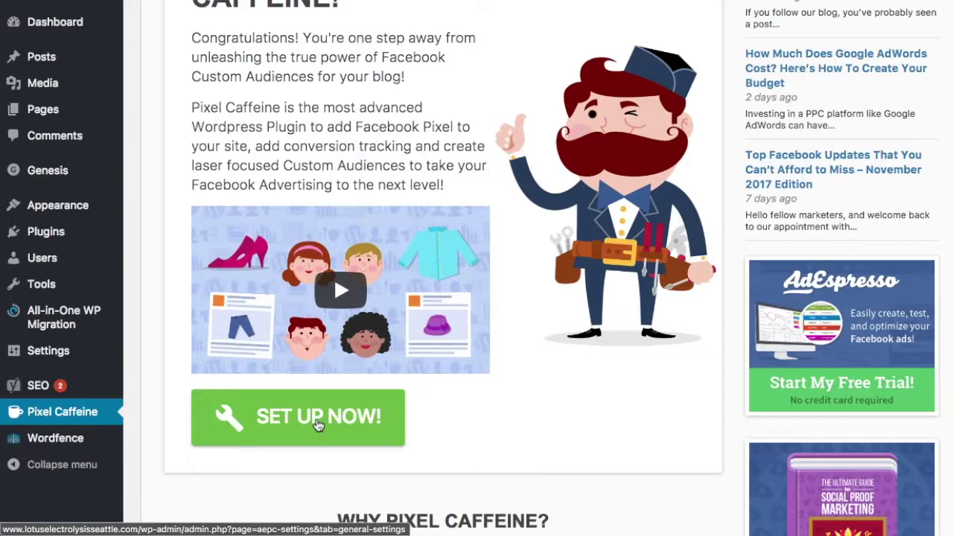
left_click(319, 424)
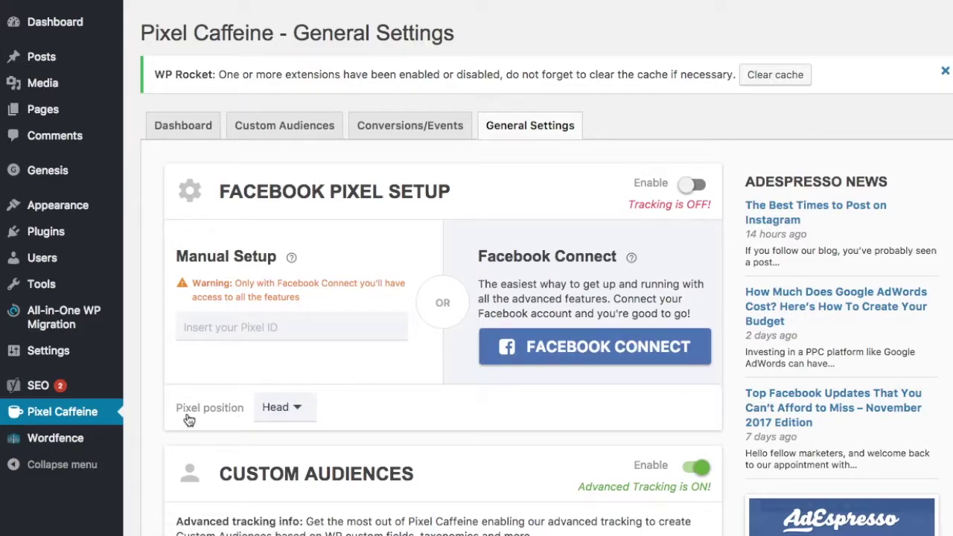
Step: Keep the pixel position at Head and begin Facebook Connect for Pixel Caffeine
left_click(302, 413)
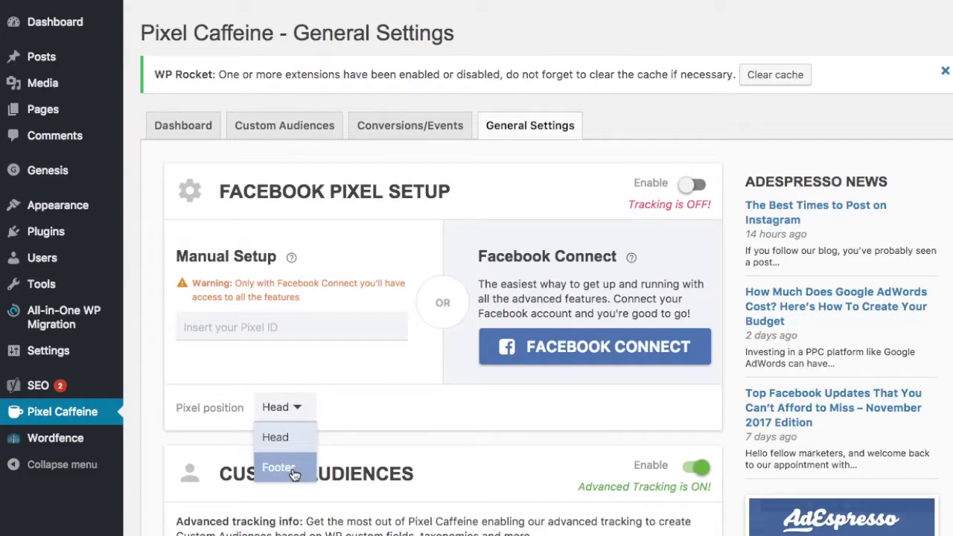
left_click(289, 445)
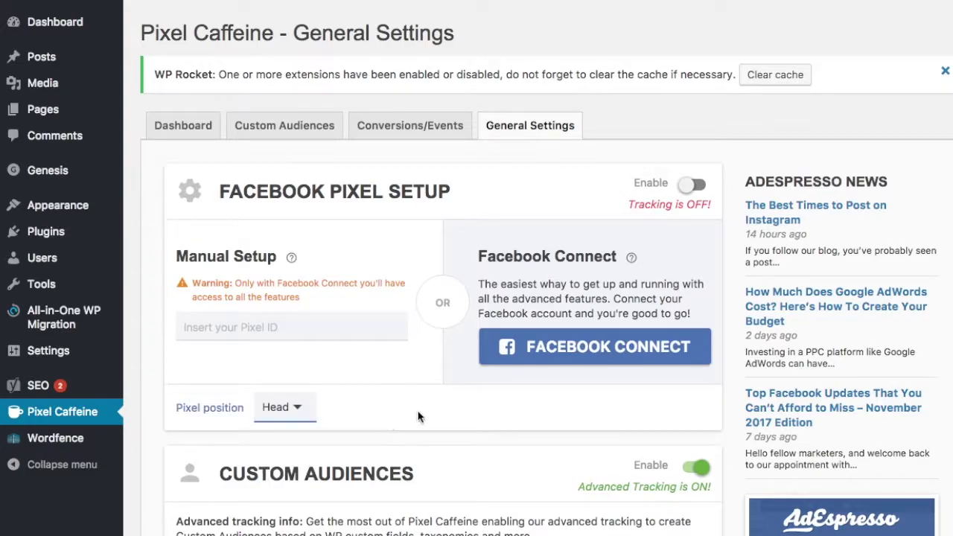
left_click(628, 353)
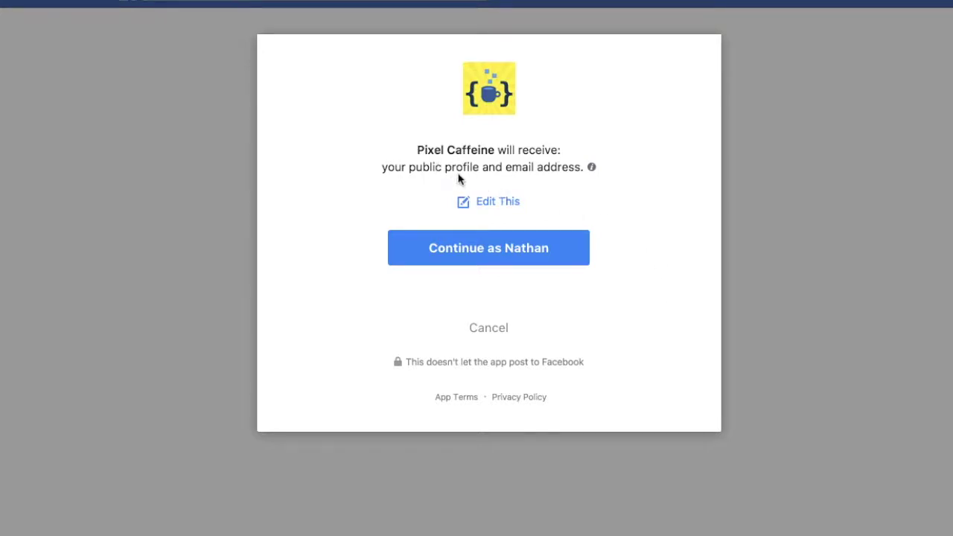
Step: Continue through Pixel Caffeine's Facebook login and view the ad permissions it requests
left_click(506, 256)
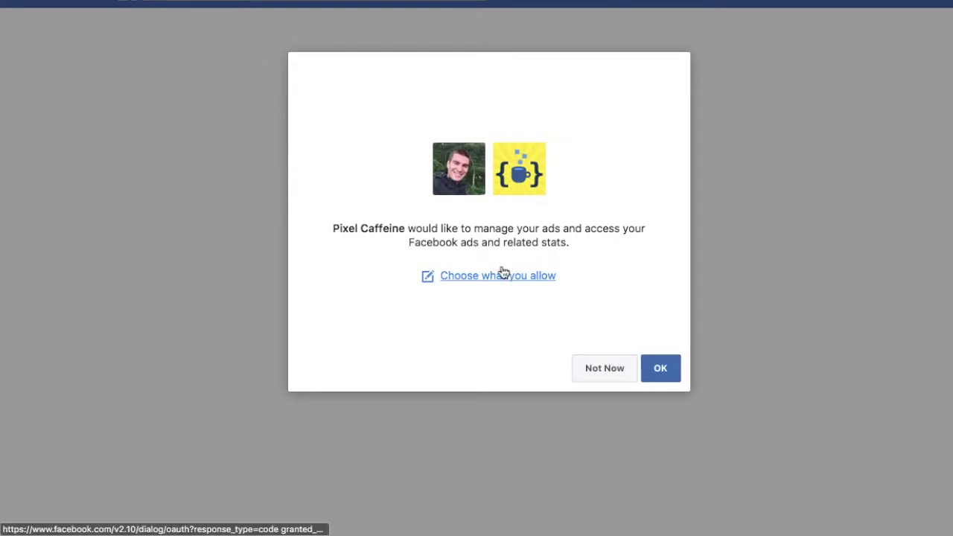
left_click(465, 280)
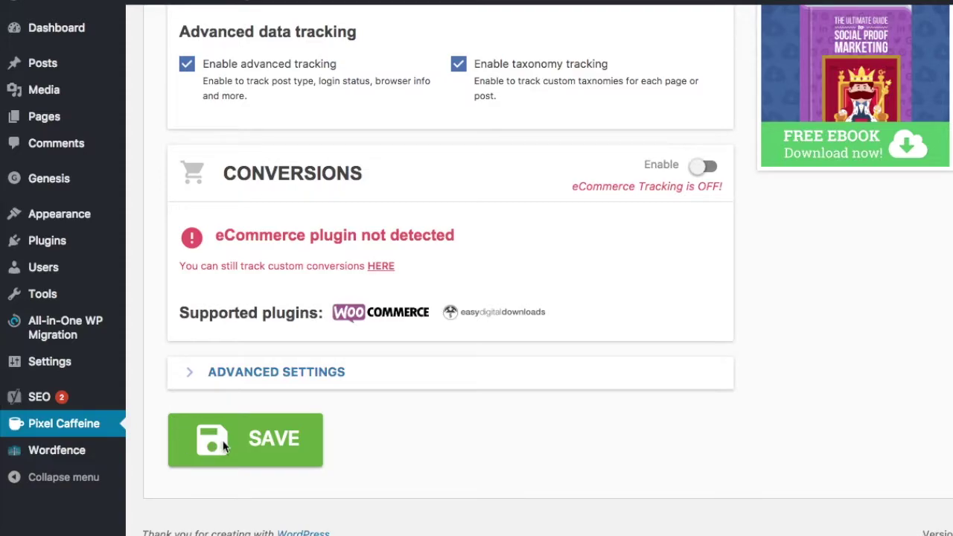
Step: Save the Pixel Caffeine general settings with the green SAVE button
left_click(224, 445)
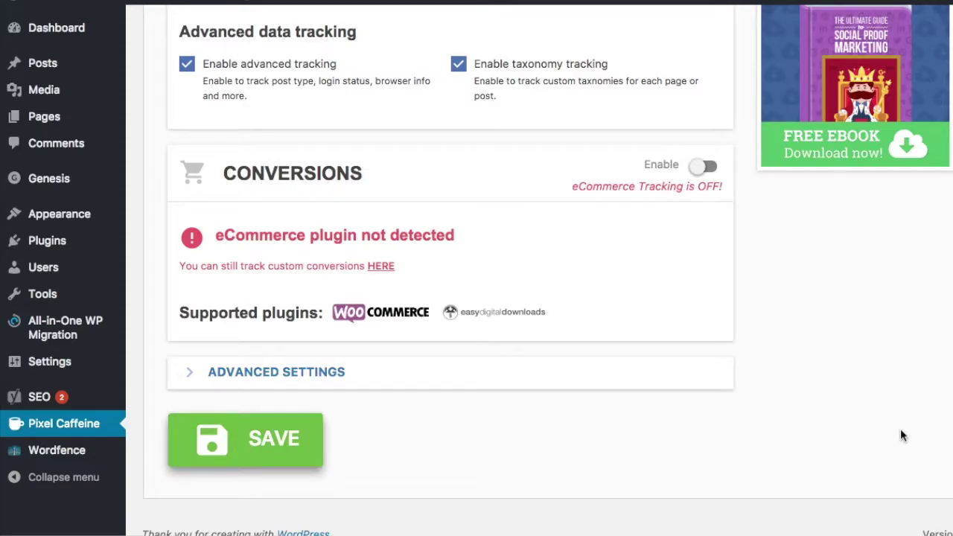